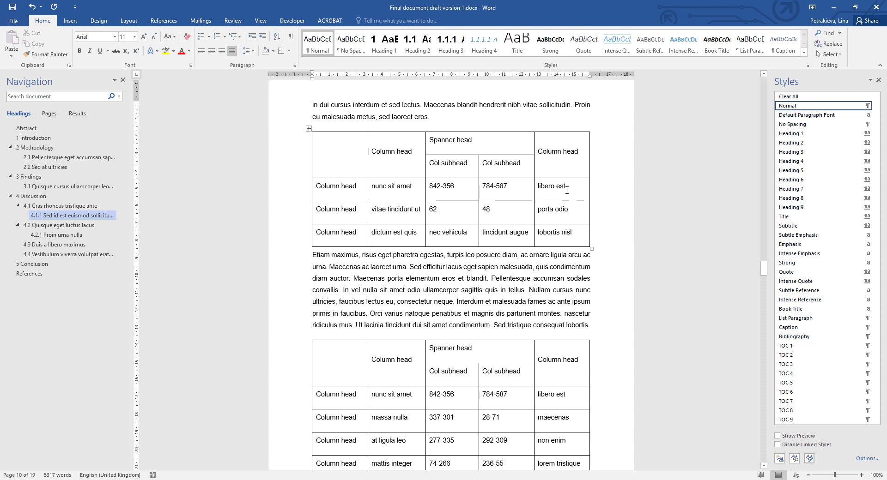
Modify the No Spacing style to a 10 pt font size with left alignment instead of justified.
{"action": "right_click", "coordinate": [351, 52]}
{"action": "left_click", "coordinate": [376, 64]}
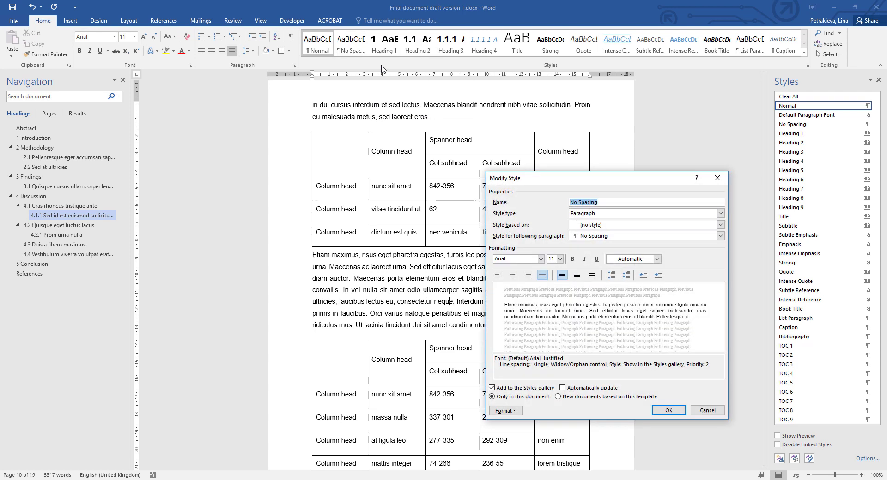
{"action": "left_click", "coordinate": [560, 259]}
{"action": "left_click", "coordinate": [552, 283]}
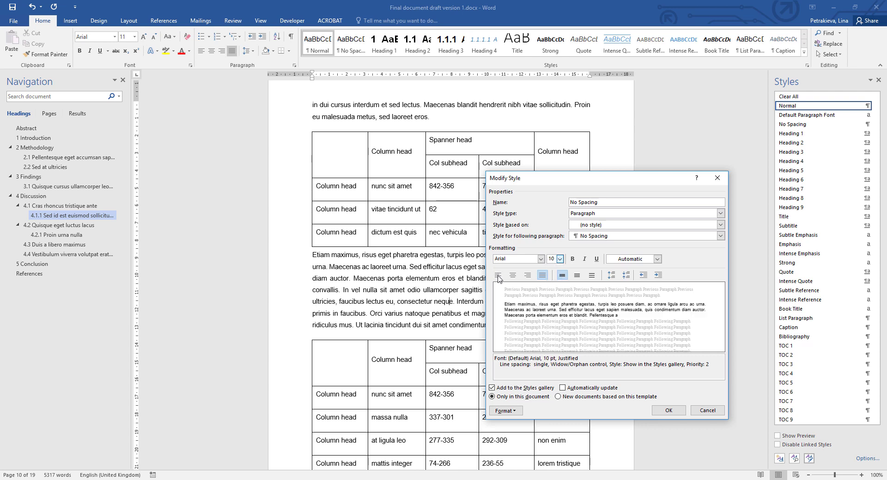
{"action": "left_click", "coordinate": [498, 276]}
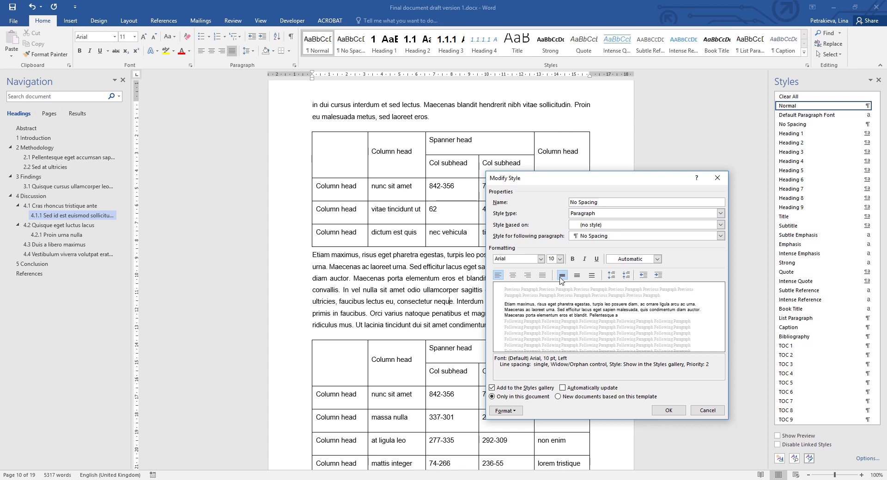
Give the No Spacing style 3 pt paragraph spacing before and after.
{"action": "left_click", "coordinate": [516, 411]}
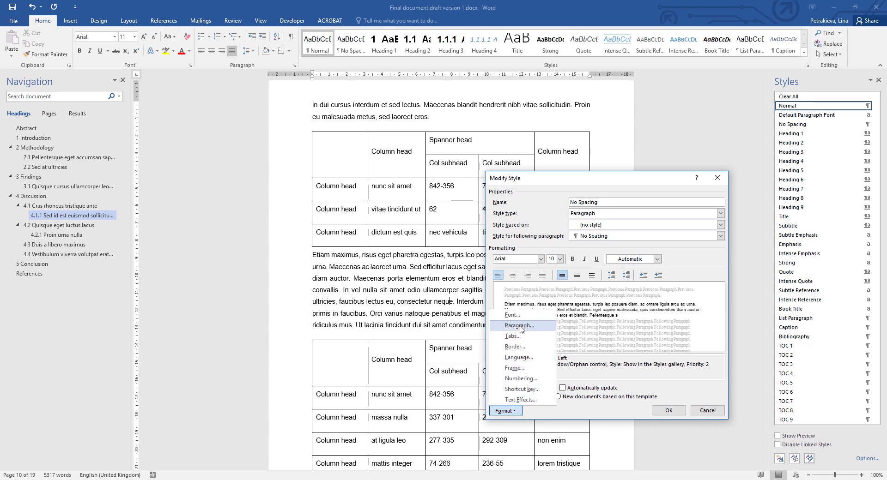
{"action": "left_click", "coordinate": [520, 326]}
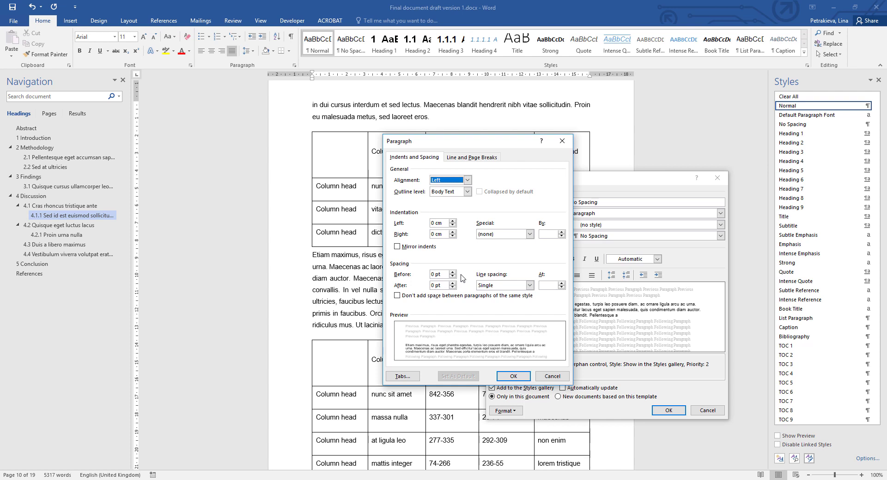
{"action": "left_click", "coordinate": [434, 275]}
{"action": "type", "text": "3"}
{"action": "double_click", "coordinate": [433, 285]}
{"action": "type", "text": "3"}
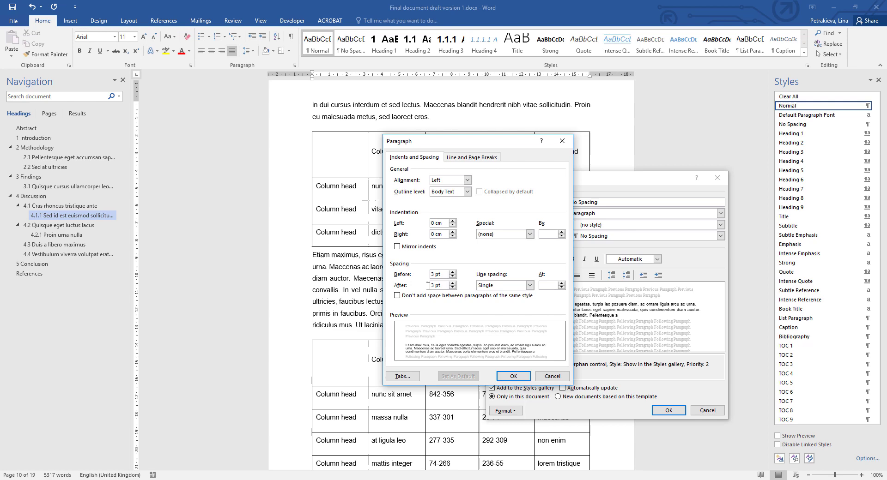
{"action": "left_click", "coordinate": [512, 377]}
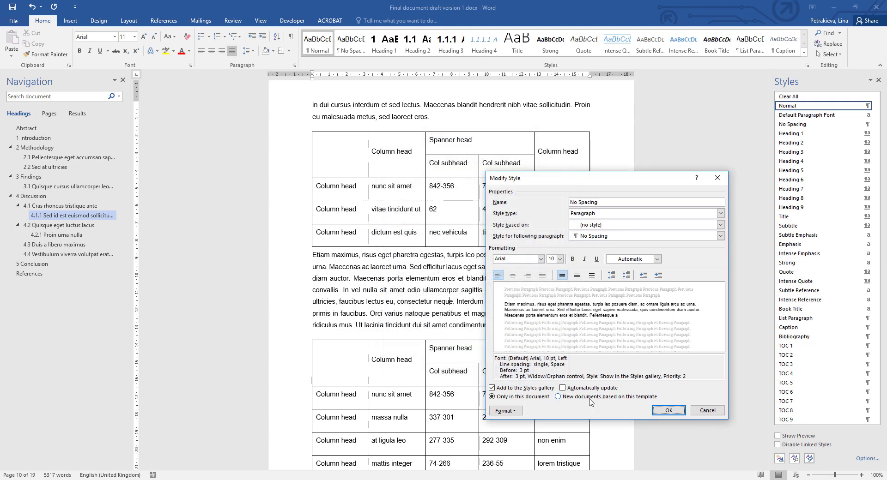
Save the No Spacing style changes and apply No Spacing to the whole first table.
{"action": "left_click", "coordinate": [668, 411]}
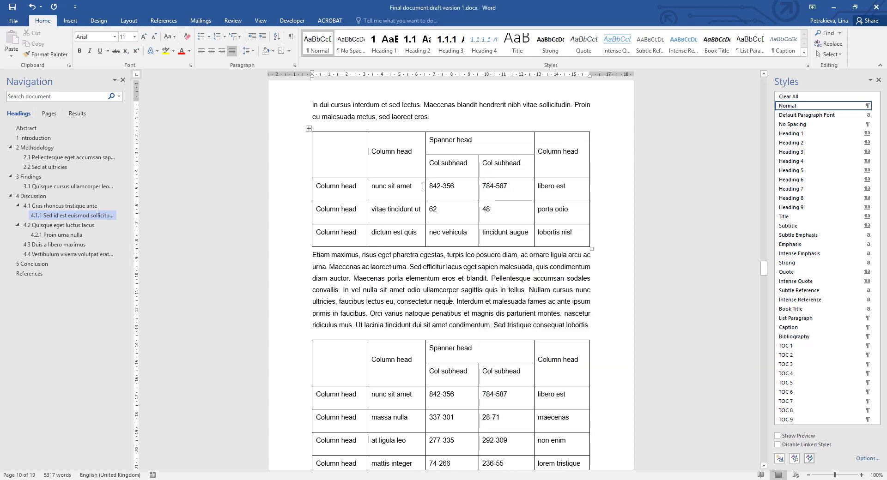
{"action": "mouse_move", "coordinate": [338, 145]}
{"action": "left_mouse_down"}
{"action": "mouse_move", "coordinate": [508, 178]}
{"action": "mouse_move", "coordinate": [560, 240]}
{"action": "left_mouse_up"}
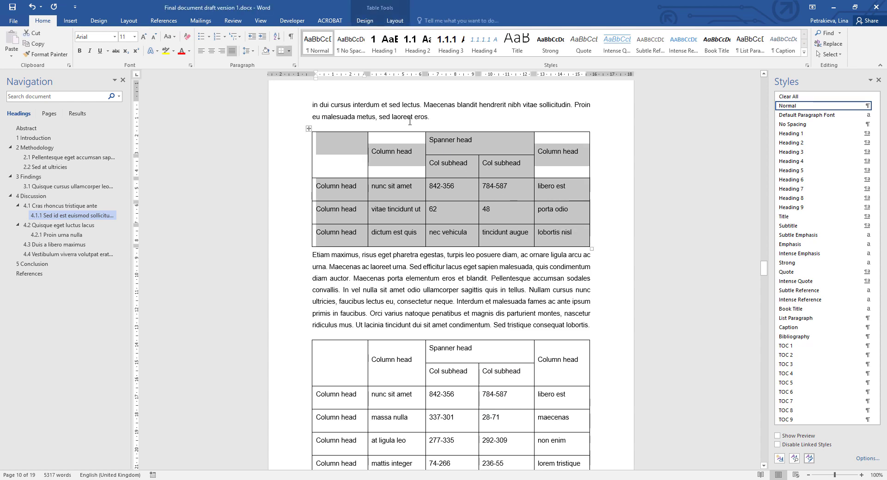
{"action": "left_click", "coordinate": [351, 46]}
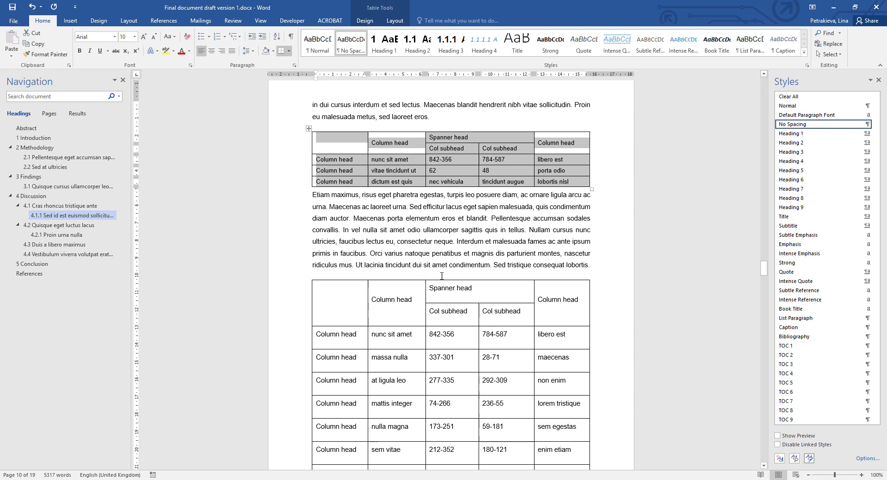
Bold the first-column Column head cells, the top header row and both Col subhead cells.
{"action": "left_click", "coordinate": [317, 158]}
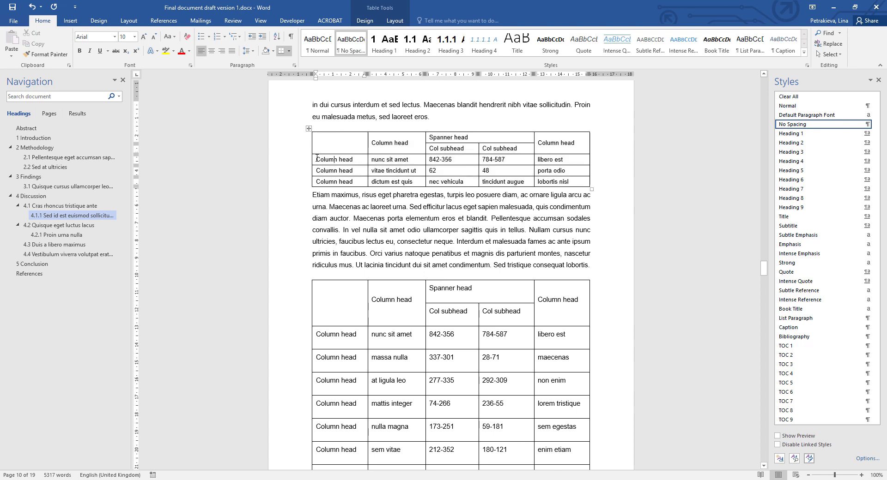
{"action": "left_click_drag", "start_coordinate": [317, 158], "coordinate": [332, 182]}
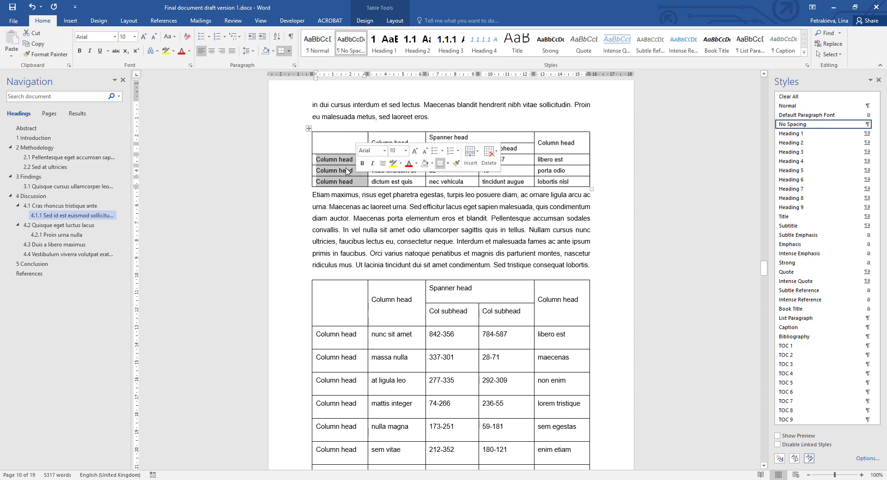
{"action": "left_click", "coordinate": [79, 51]}
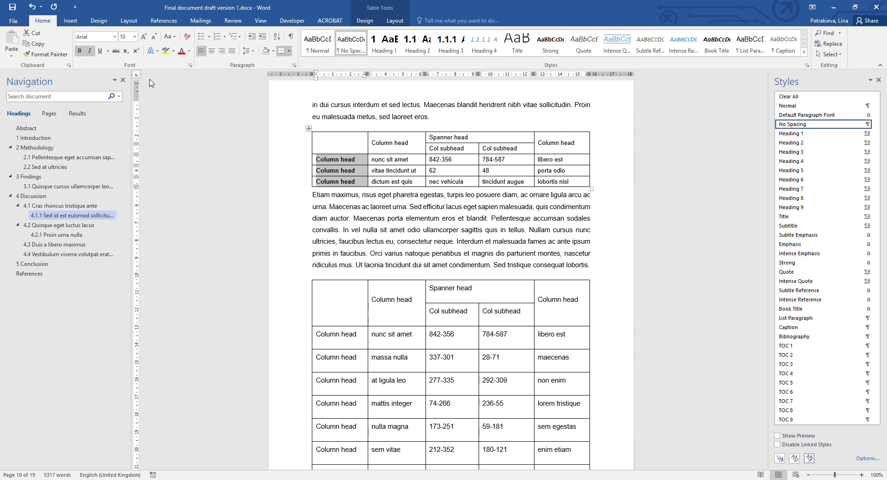
{"action": "left_click", "coordinate": [385, 143]}
{"action": "left_click_drag", "start_coordinate": [432, 146], "coordinate": [554, 149]}
{"action": "left_click", "coordinate": [79, 51]}
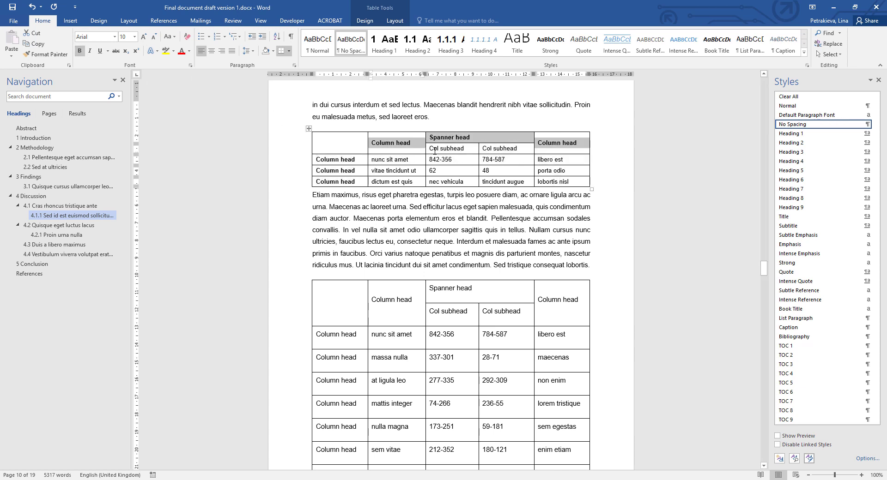
{"action": "left_click_drag", "start_coordinate": [443, 151], "coordinate": [508, 149]}
{"action": "left_click", "coordinate": [79, 51]}
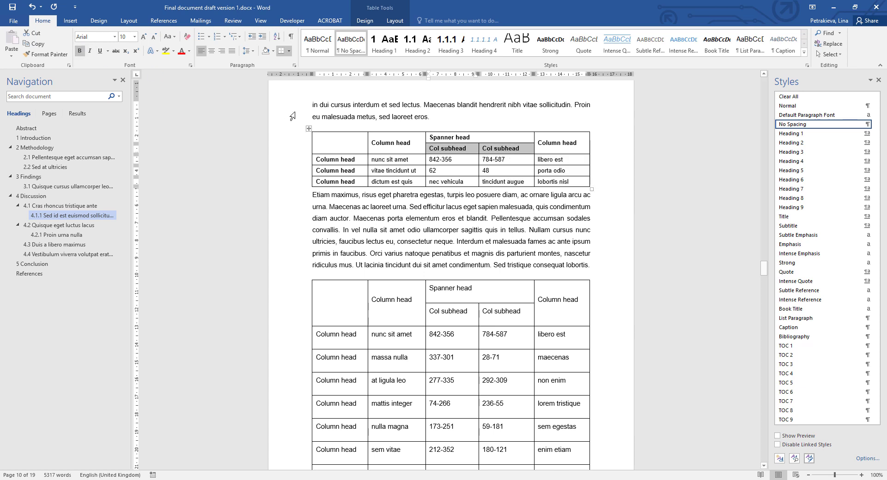
Centre the Spanner head text within its merged cell.
{"action": "left_click", "coordinate": [444, 137]}
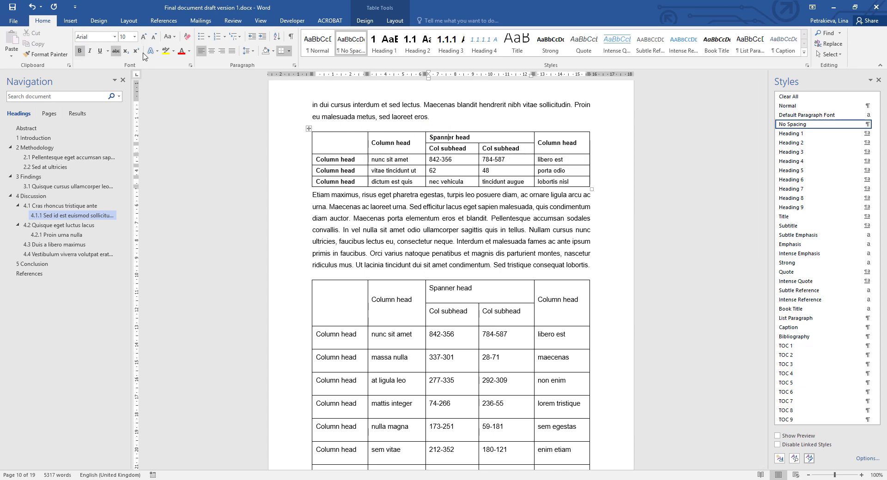
{"action": "left_click", "coordinate": [210, 50]}
{"action": "left_click", "coordinate": [388, 141]}
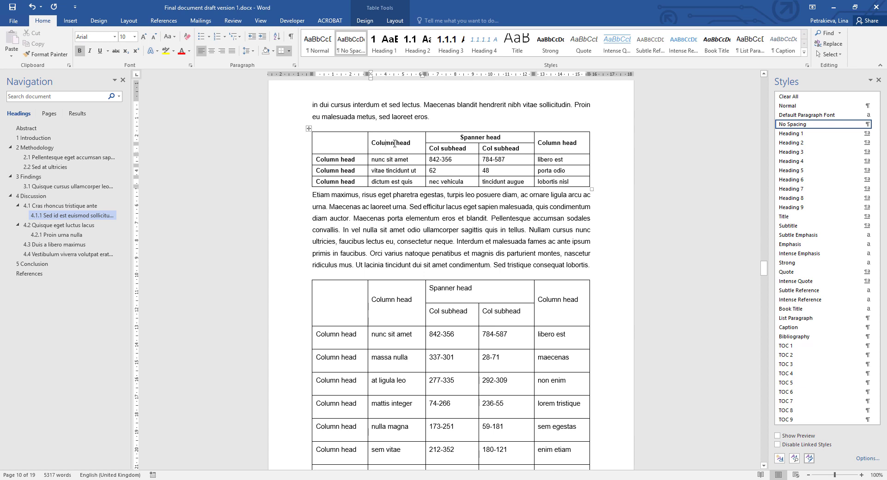
{"action": "left_click", "coordinate": [393, 21]}
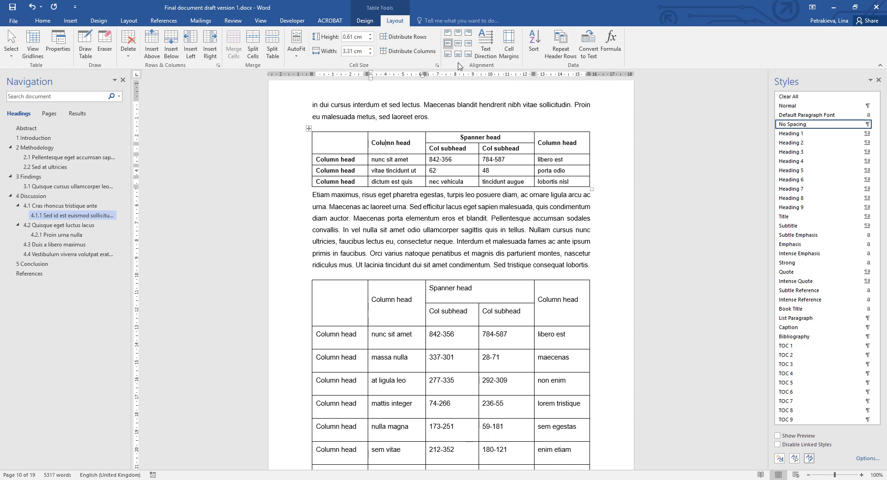
{"action": "left_click", "coordinate": [449, 47]}
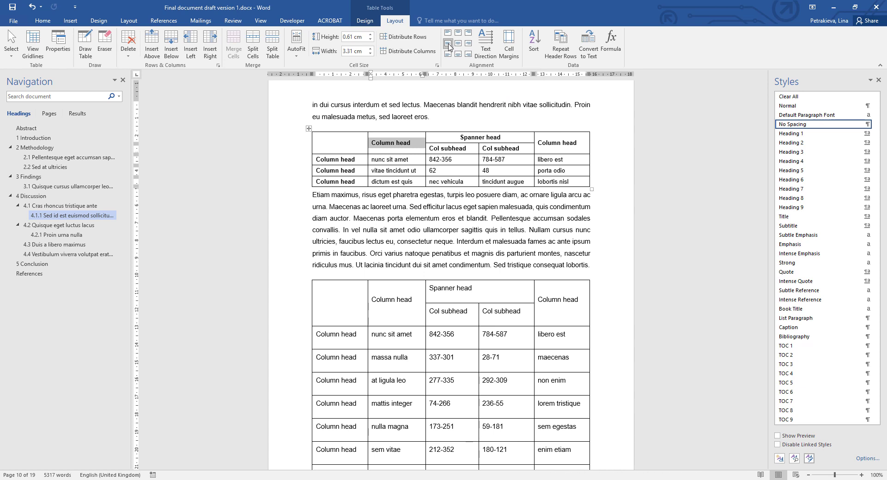
Apply No Spacing to the second table's cells, undoing it when it spreads beyond the table.
{"action": "left_click", "coordinate": [500, 269]}
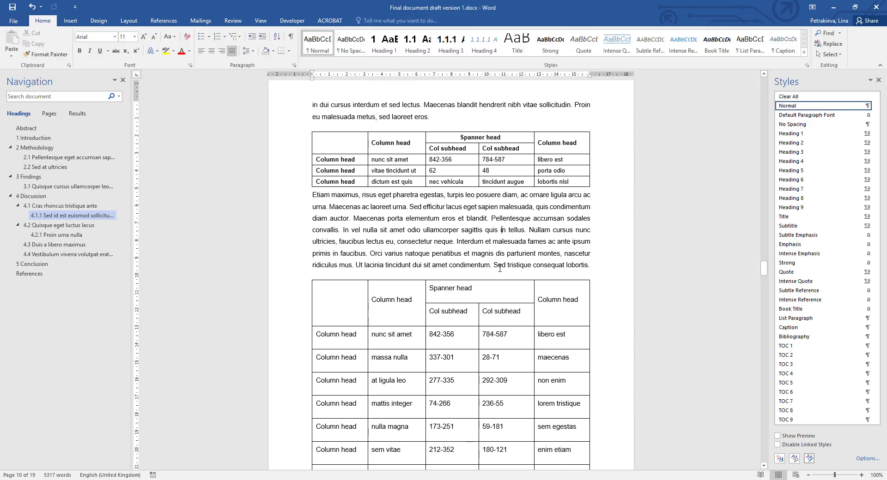
{"action": "scroll", "coordinate": [499, 268], "scroll_direction": "down", "scroll_amount": 2}
{"action": "left_click_drag", "start_coordinate": [352, 261], "coordinate": [545, 466]}
{"action": "left_click", "coordinate": [350, 44]}
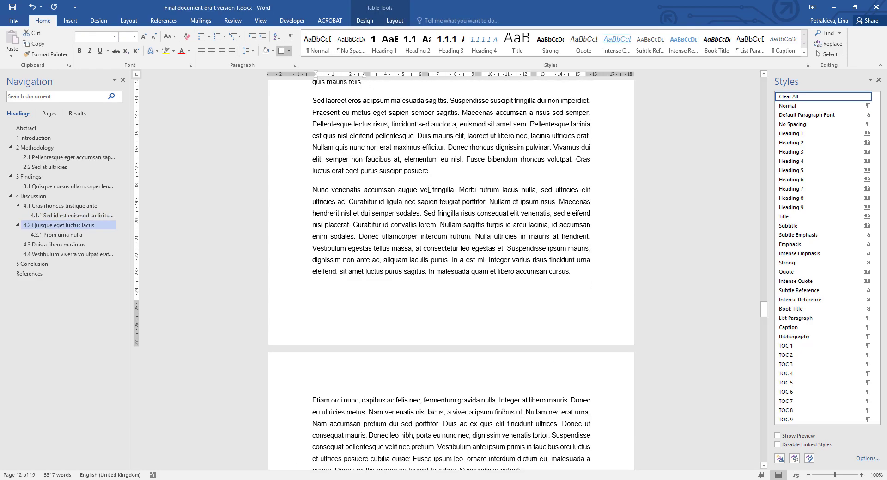
{"action": "key", "text": "ctrl+z"}
Bold the second table's header row, Col subheads, last Column head and first-column heads.
{"action": "scroll", "coordinate": [447, 245], "scroll_direction": "up", "scroll_amount": 6}
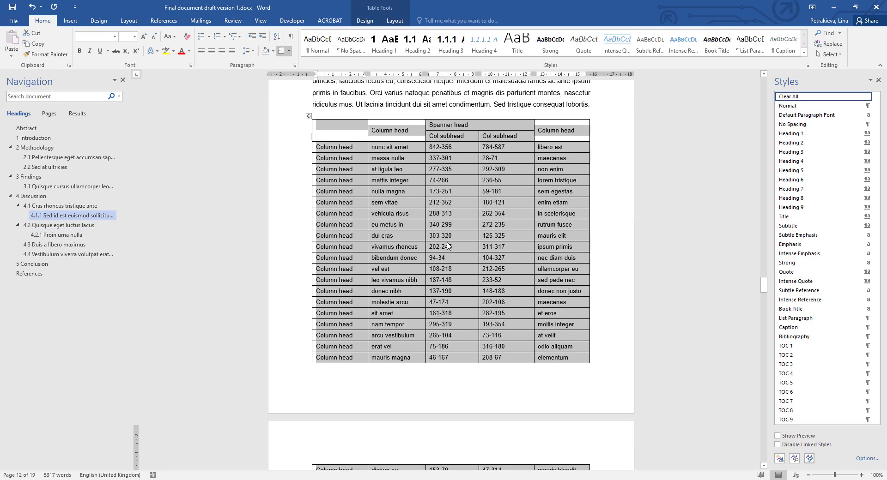
{"action": "left_click", "coordinate": [450, 221]}
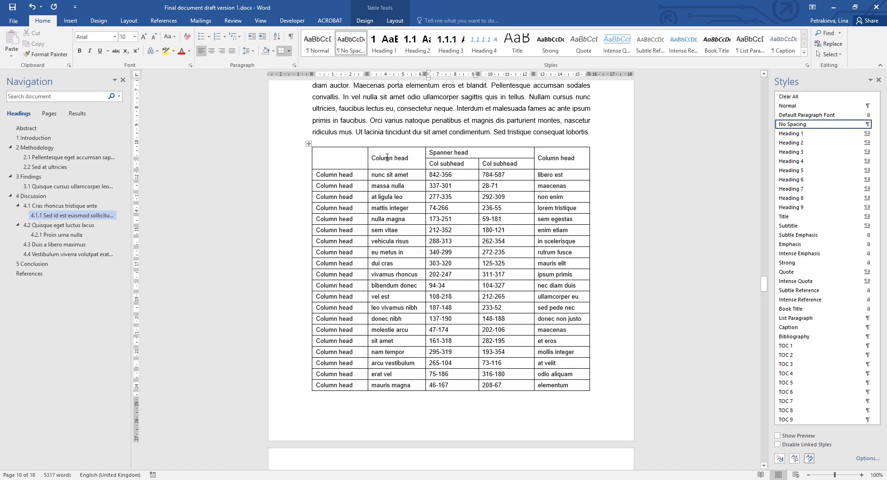
{"action": "left_click_drag", "start_coordinate": [387, 158], "coordinate": [476, 159]}
{"action": "mouse_move", "coordinate": [556, 161]}
{"action": "left_mouse_down"}
{"action": "mouse_move", "coordinate": [521, 165]}
{"action": "mouse_move", "coordinate": [562, 159]}
{"action": "left_mouse_up"}
{"action": "left_click", "coordinate": [524, 193]}
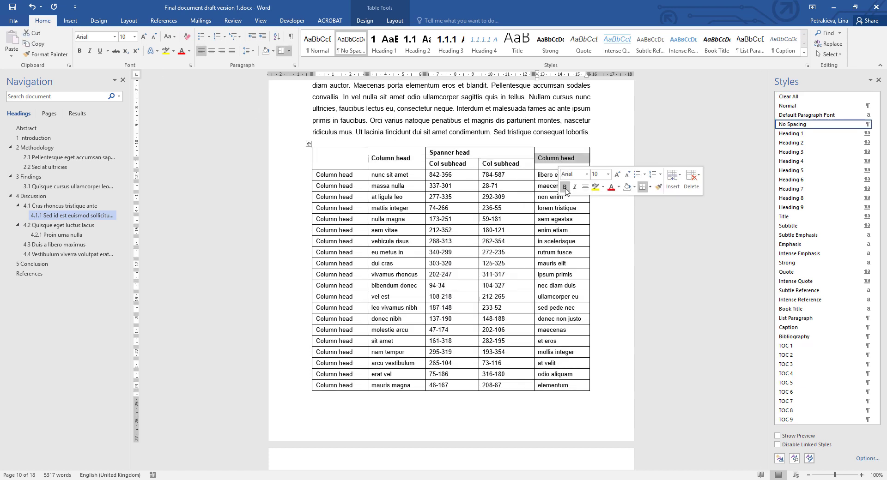
{"action": "left_click", "coordinate": [565, 187]}
{"action": "left_click", "coordinate": [337, 145]}
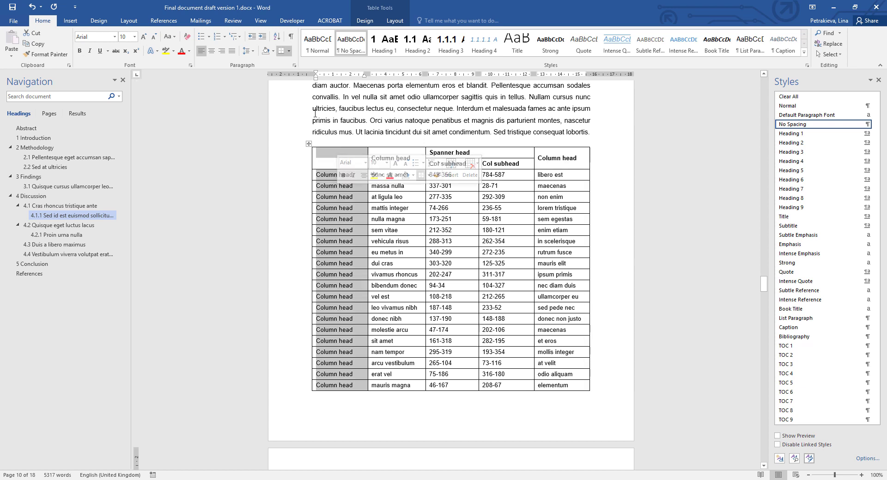
{"action": "left_click", "coordinate": [80, 51]}
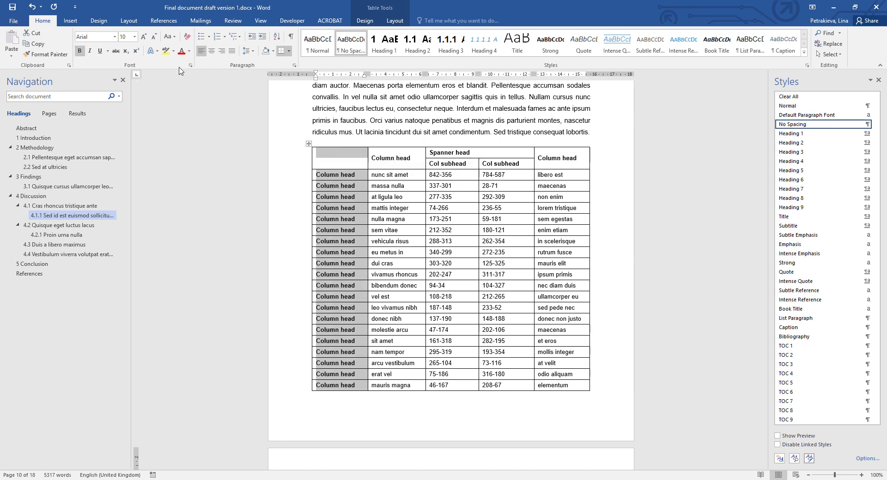
{"action": "left_click", "coordinate": [511, 233]}
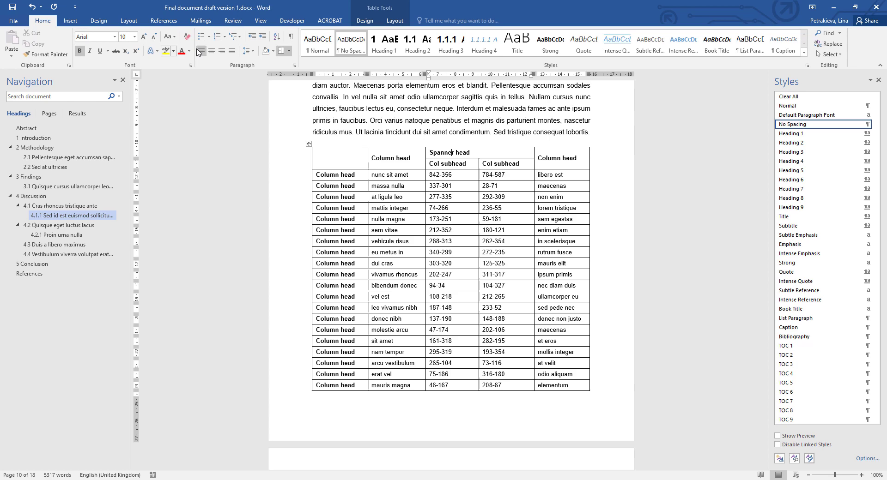